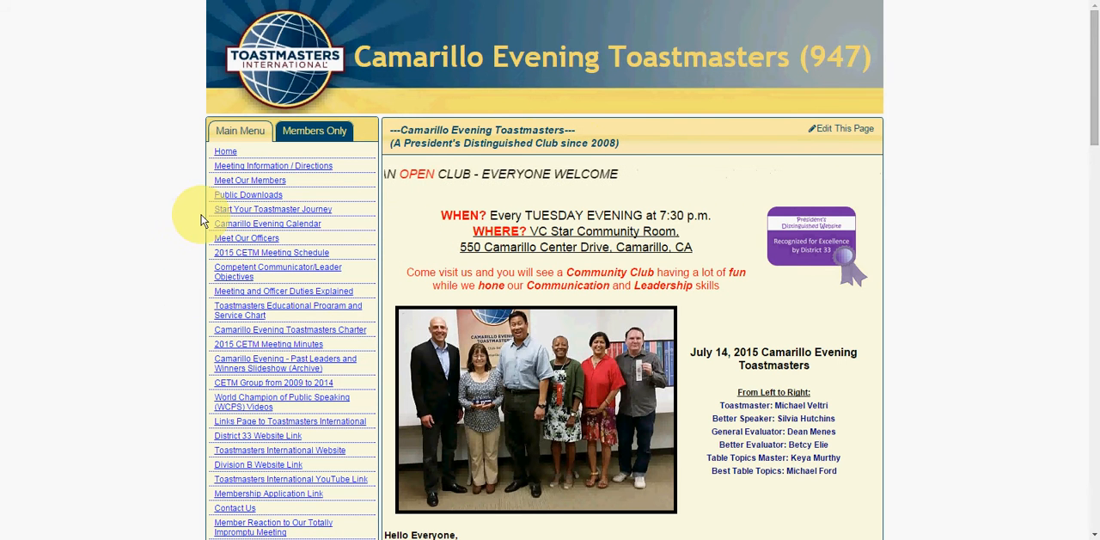
- Open the site admin console from the logins section of the club's home page
scroll(198, 219, down, 3)
scroll(198, 220, down, 2)
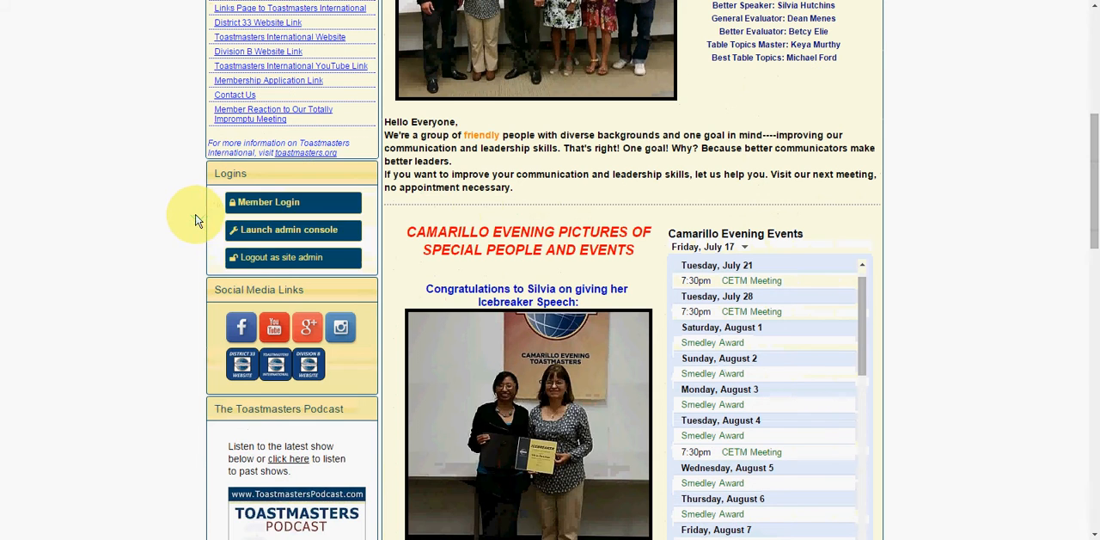
click(268, 232)
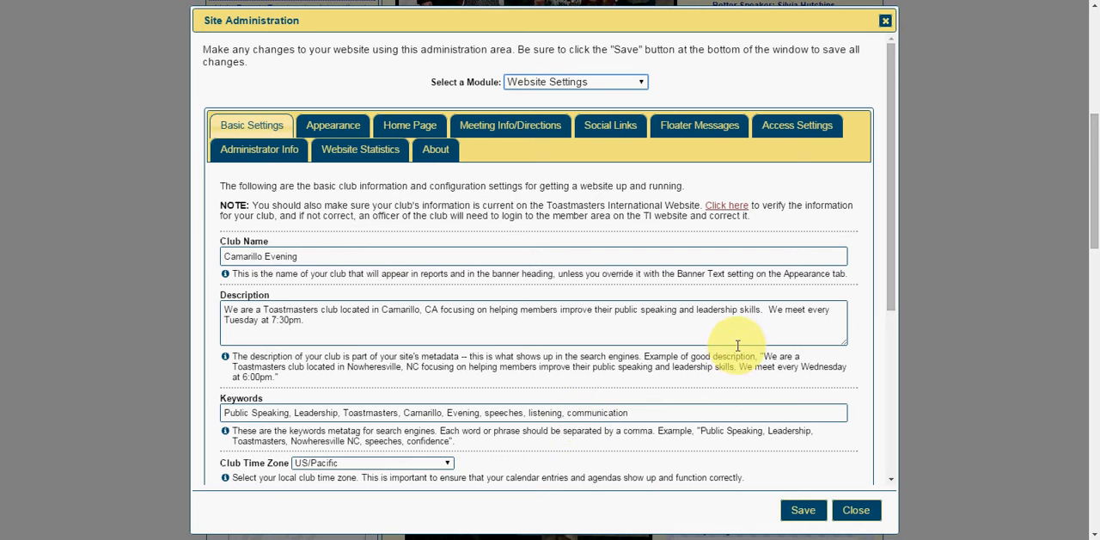
- Examine the Basic Settings of the website, including the available club time zones, website alias and custom domain fields
drag(893, 290, 893, 481)
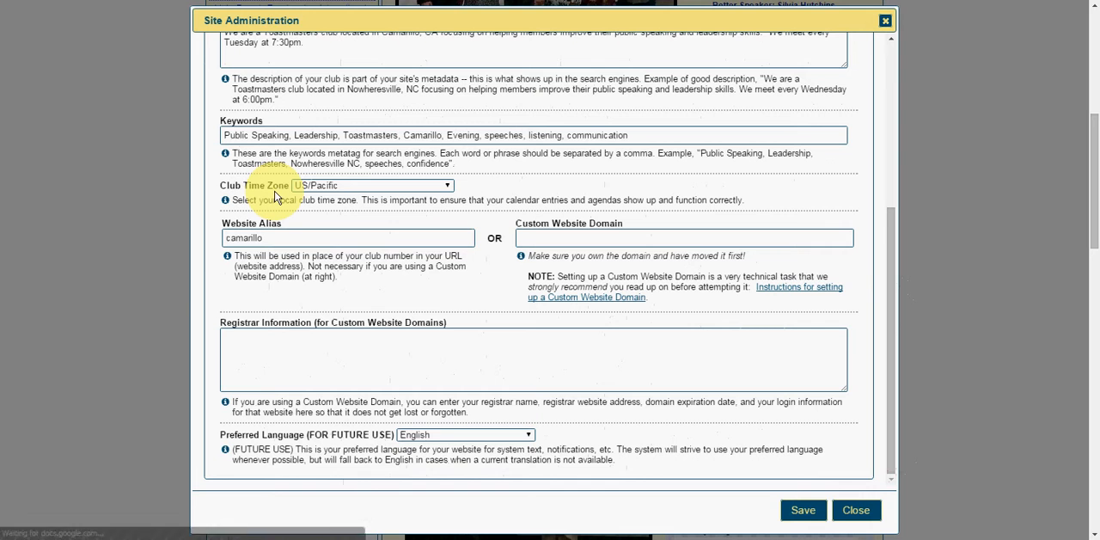
click(448, 189)
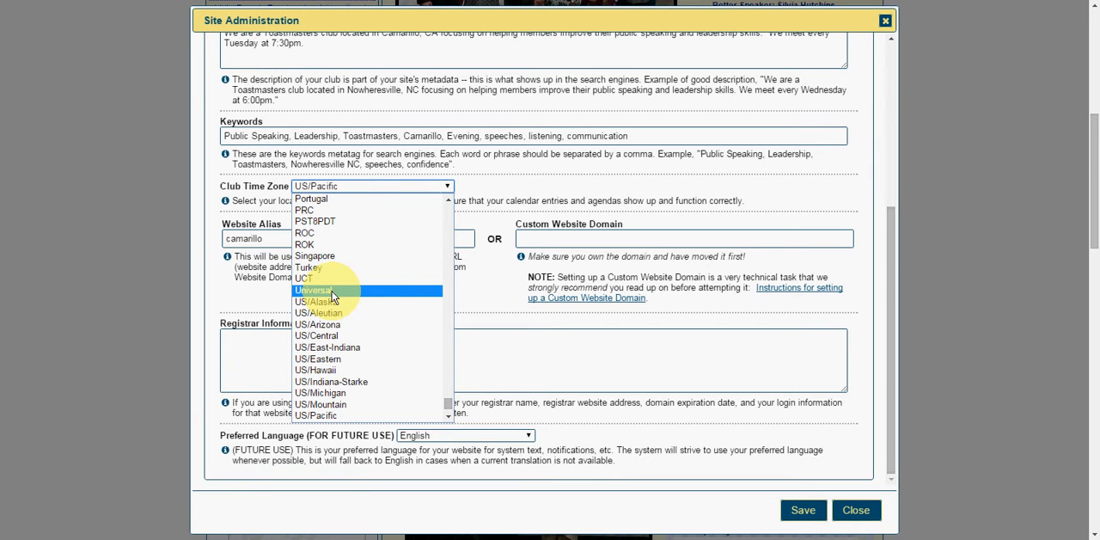
click(497, 186)
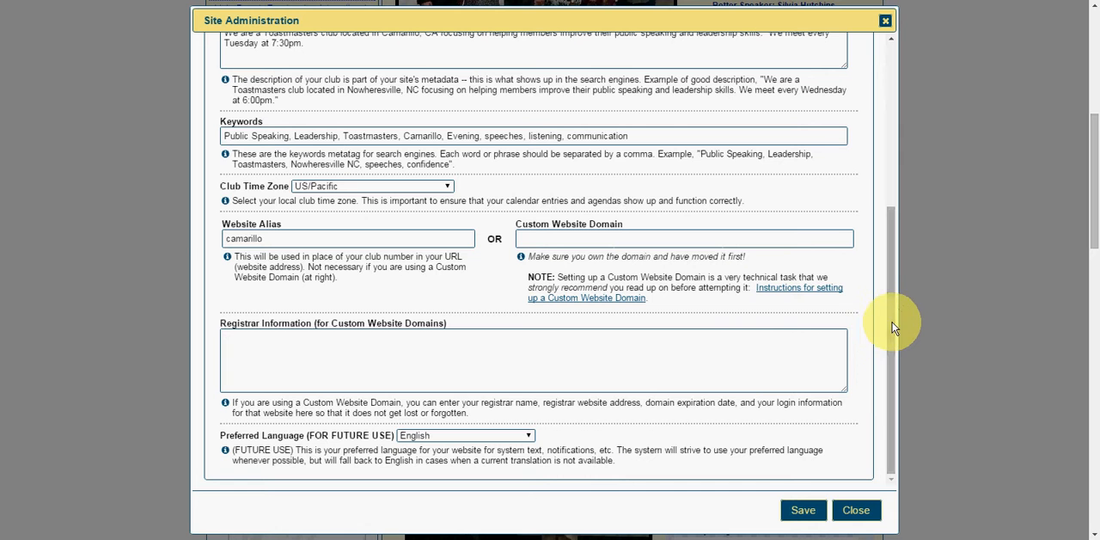
drag(899, 252, 889, 89)
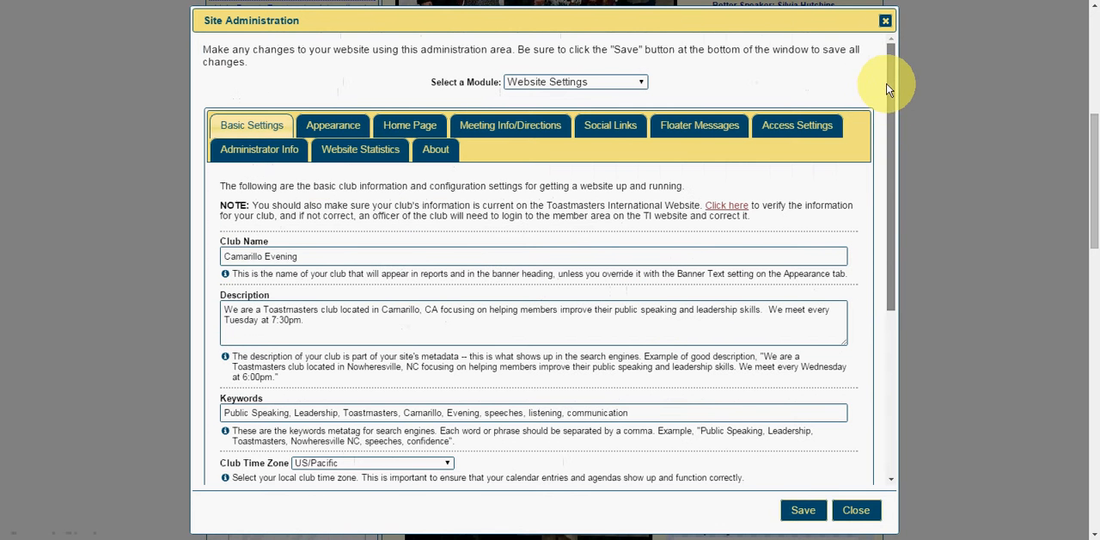
- Open the Appearance settings and compare the banner text with the banner on the live club site in Firefox
click(334, 129)
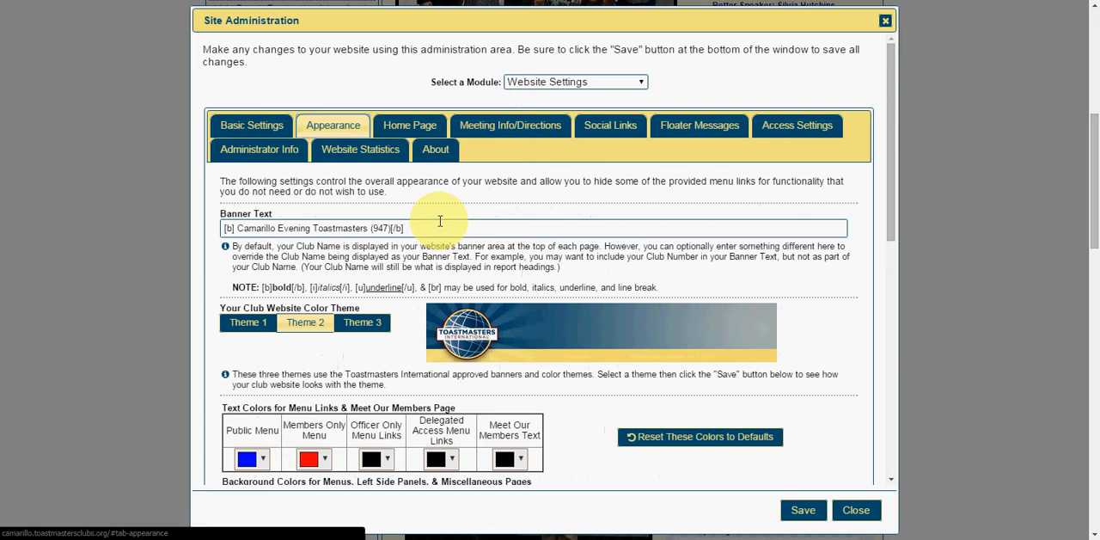
scroll(436, 220, down, 1)
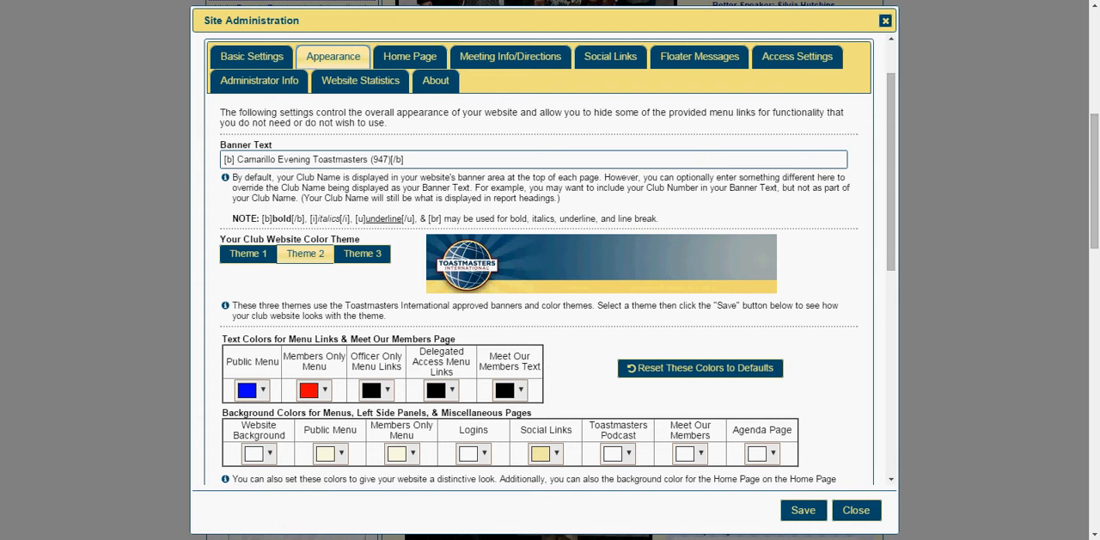
drag(1099, 0, 452, 19)
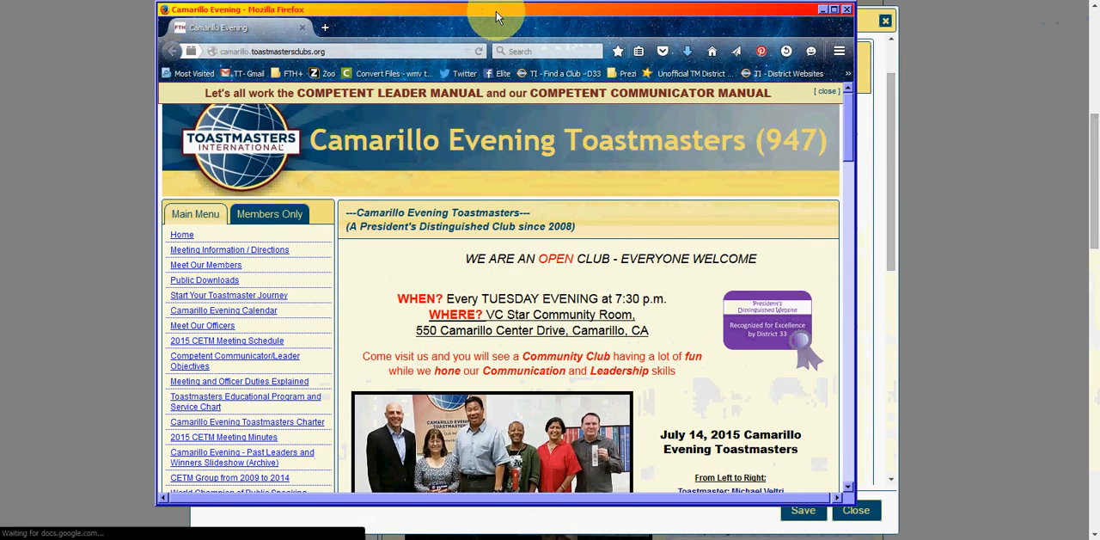
drag(501, 20, 521, 20)
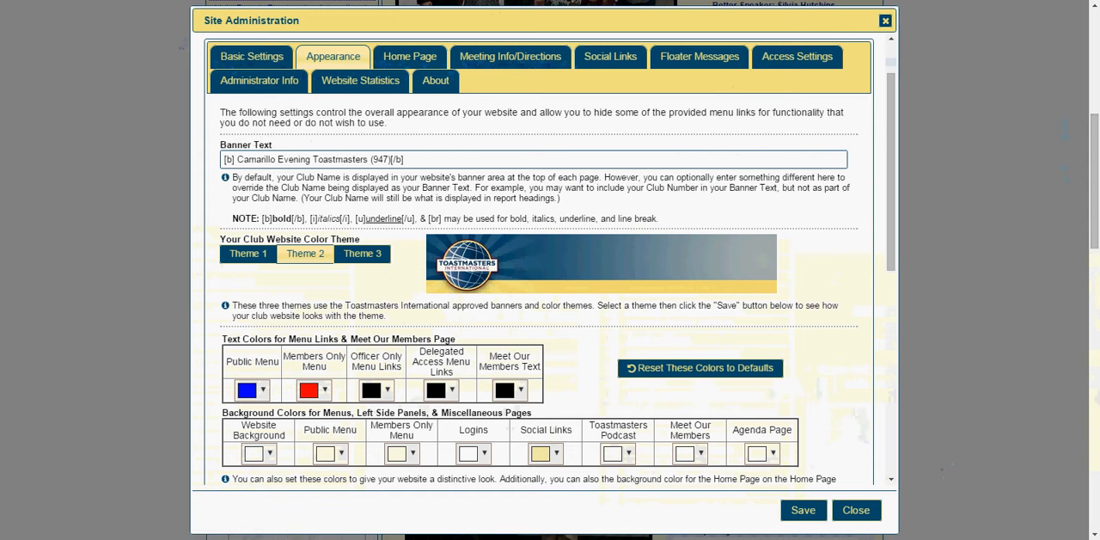
- Preview the club website color themes Theme 1, Theme 2 and Theme 3, and reselect Theme 2
click(243, 264)
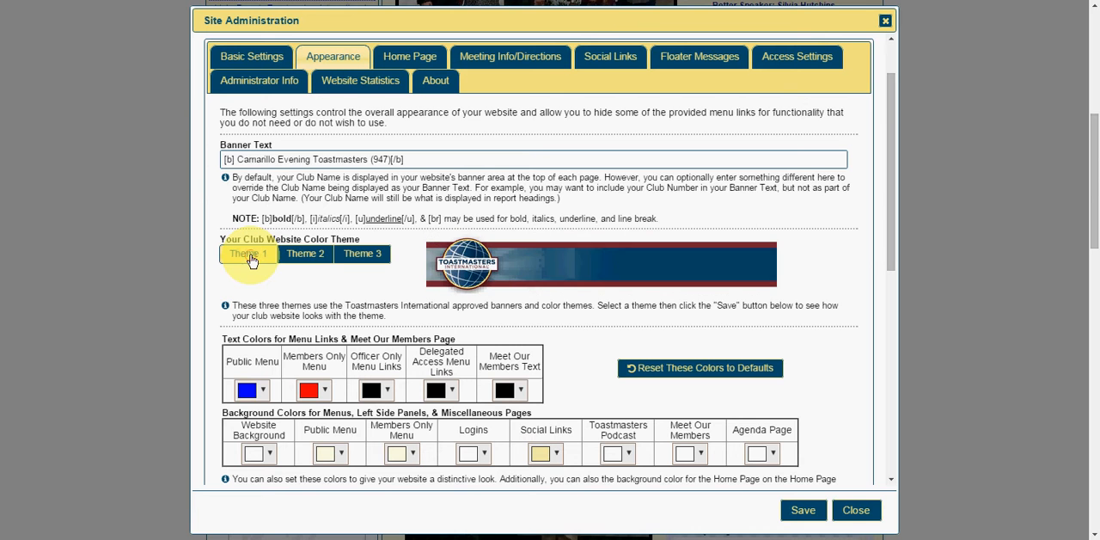
click(303, 253)
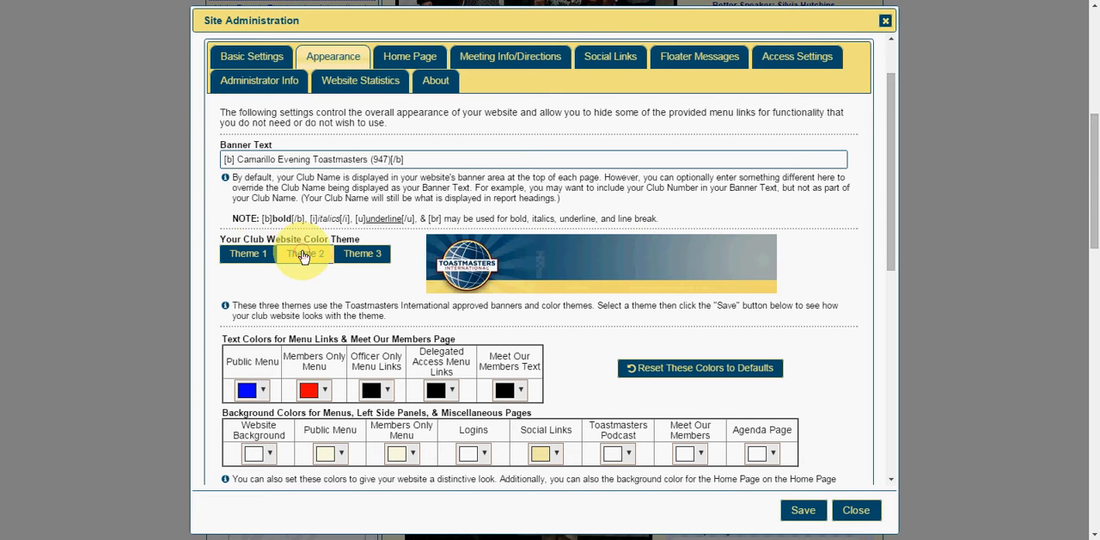
click(362, 260)
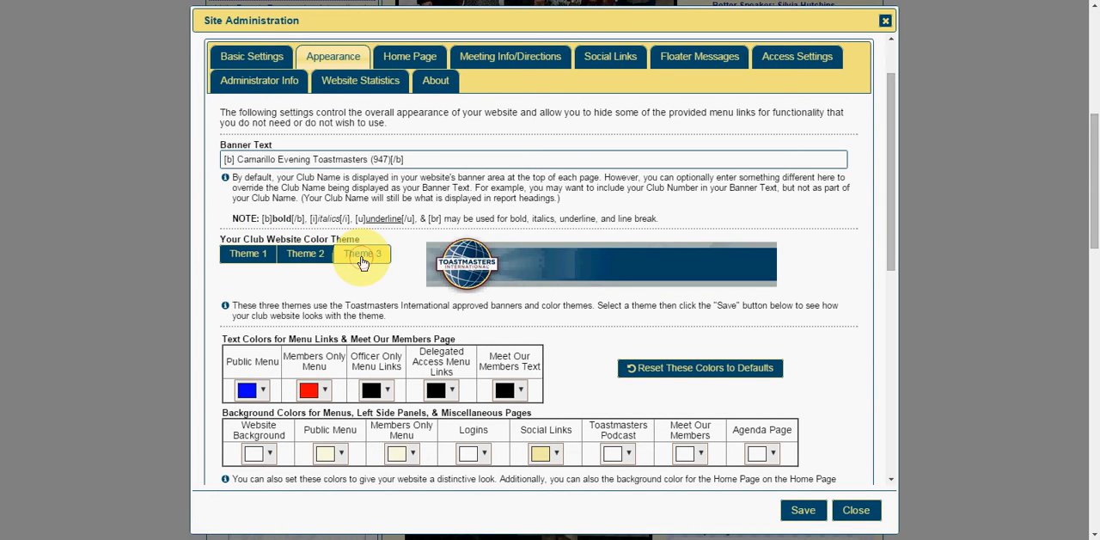
click(301, 256)
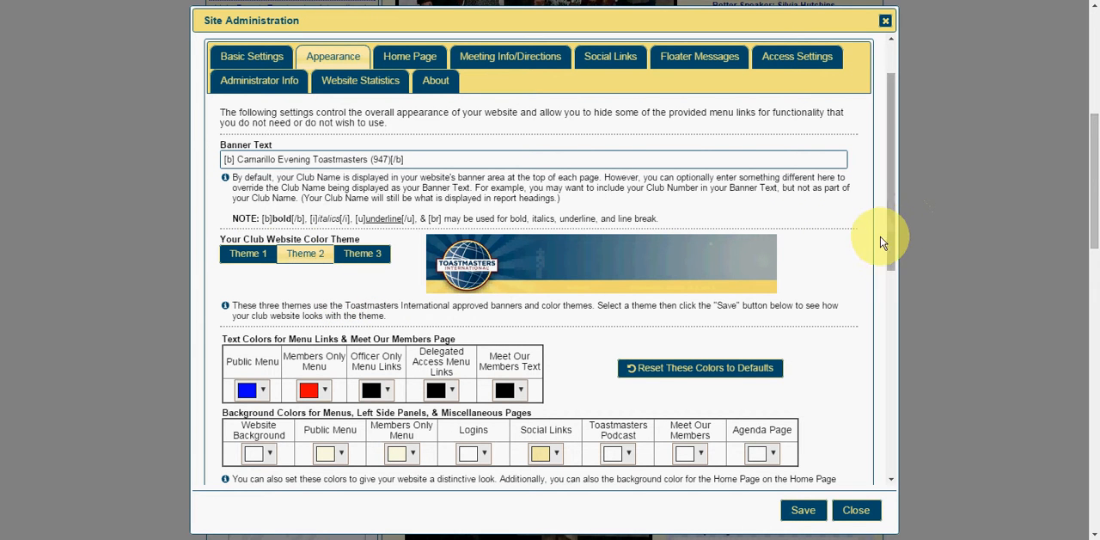
- Compare the menu text and background color settings with the public and members-only menus on the live site in Firefox
drag(890, 229, 885, 311)
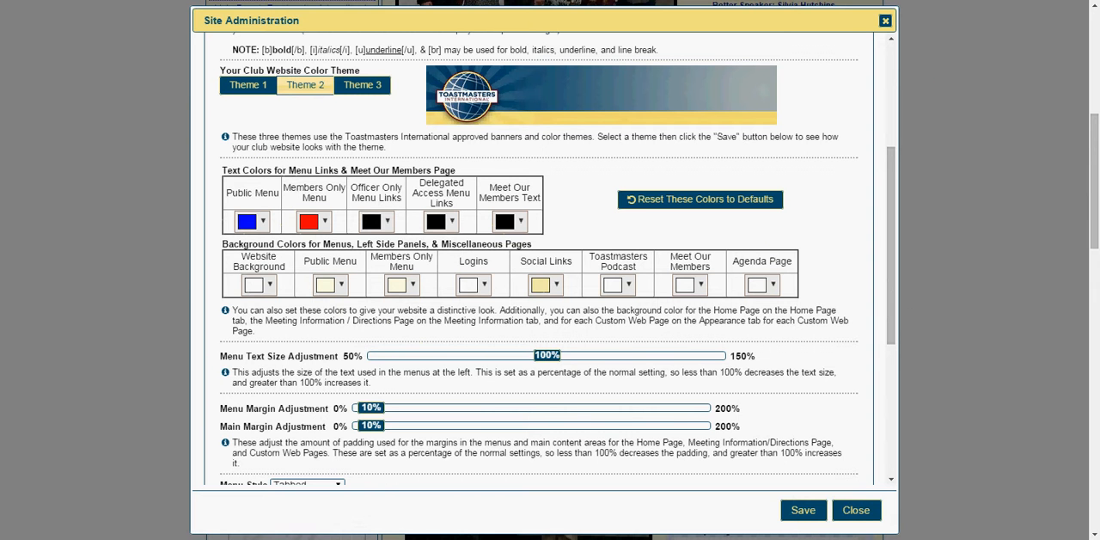
drag(1099, 64, 756, 66)
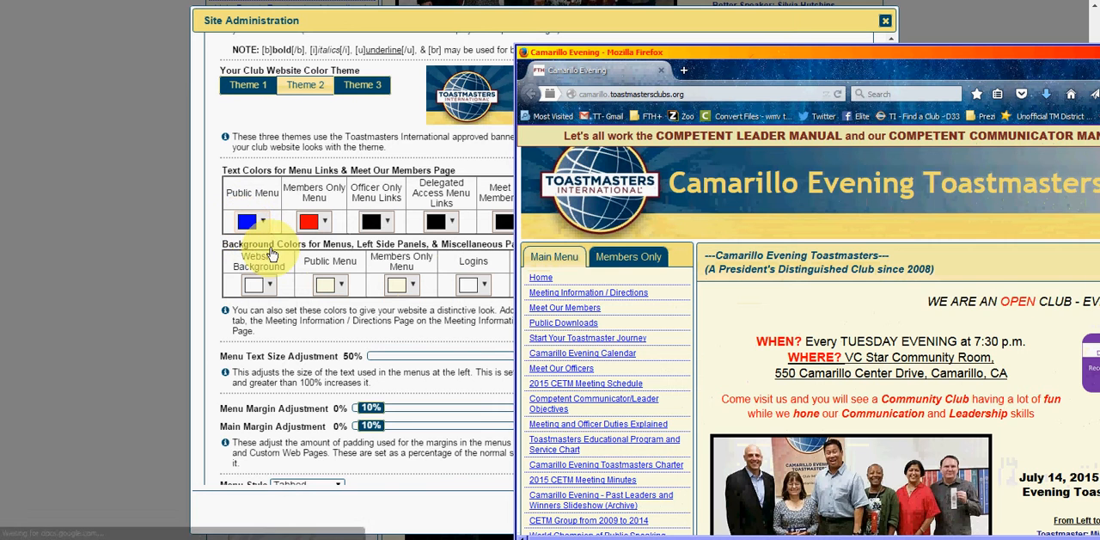
click(640, 259)
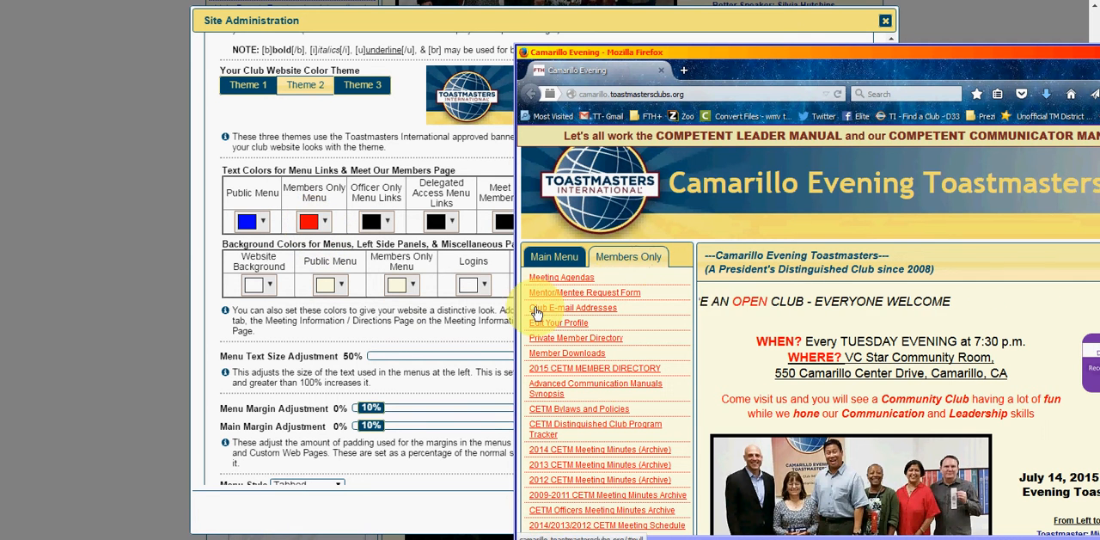
drag(701, 53, 817, 37)
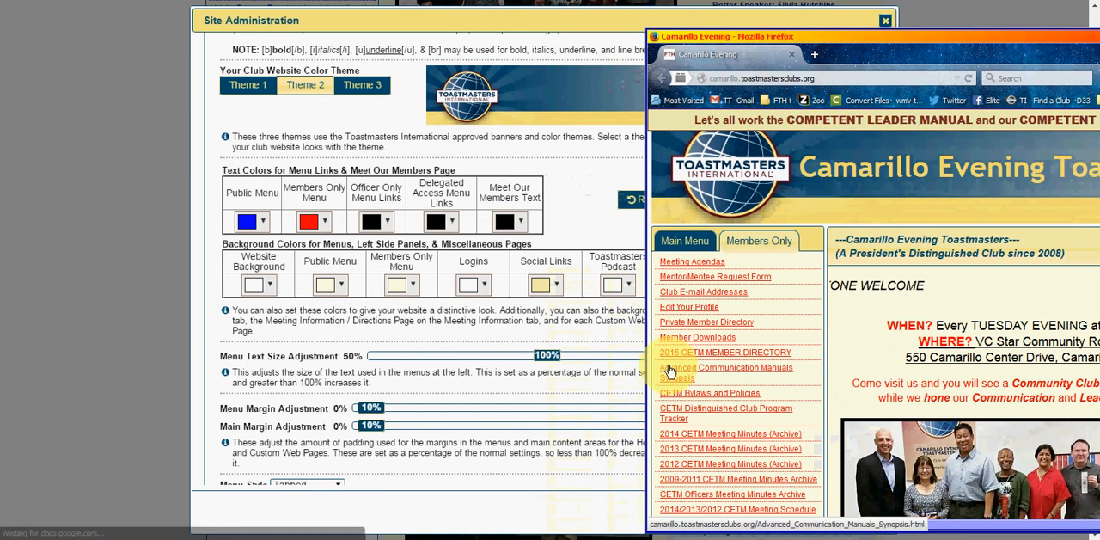
click(276, 359)
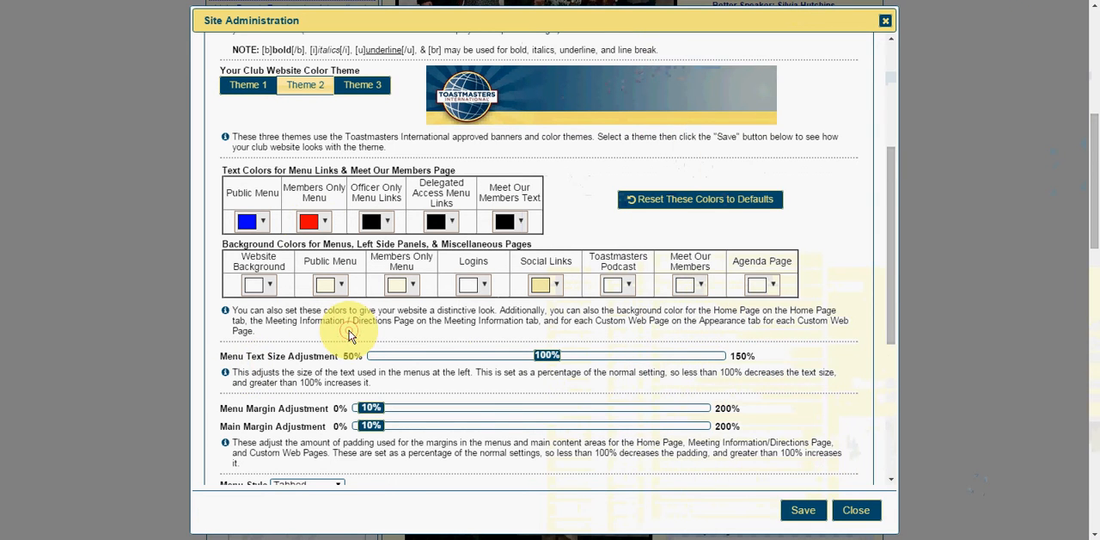
- Choose Tabbed as the menu style in the Appearance settings
scroll(349, 335, down, 5)
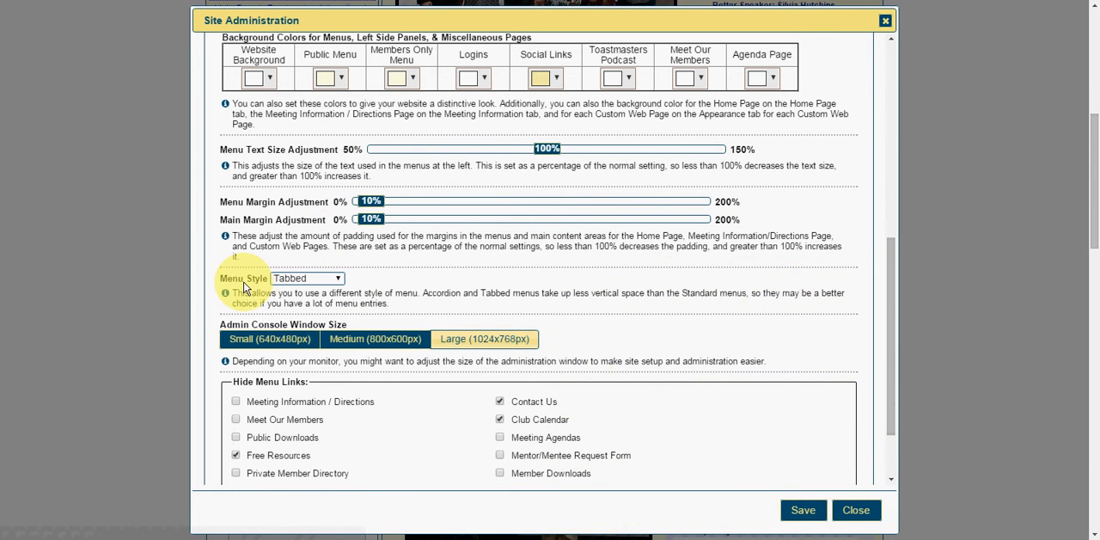
click(337, 281)
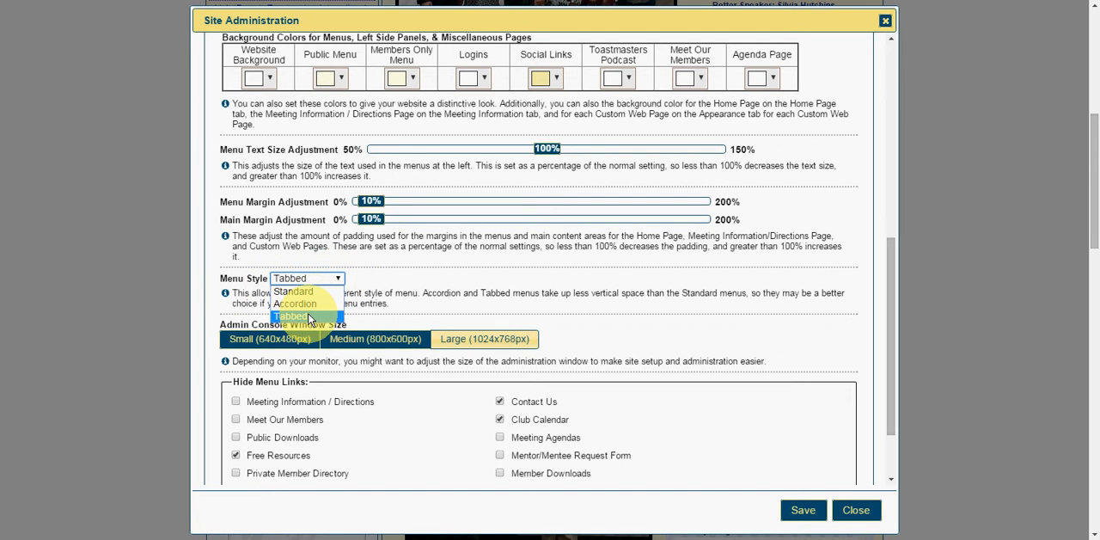
click(310, 317)
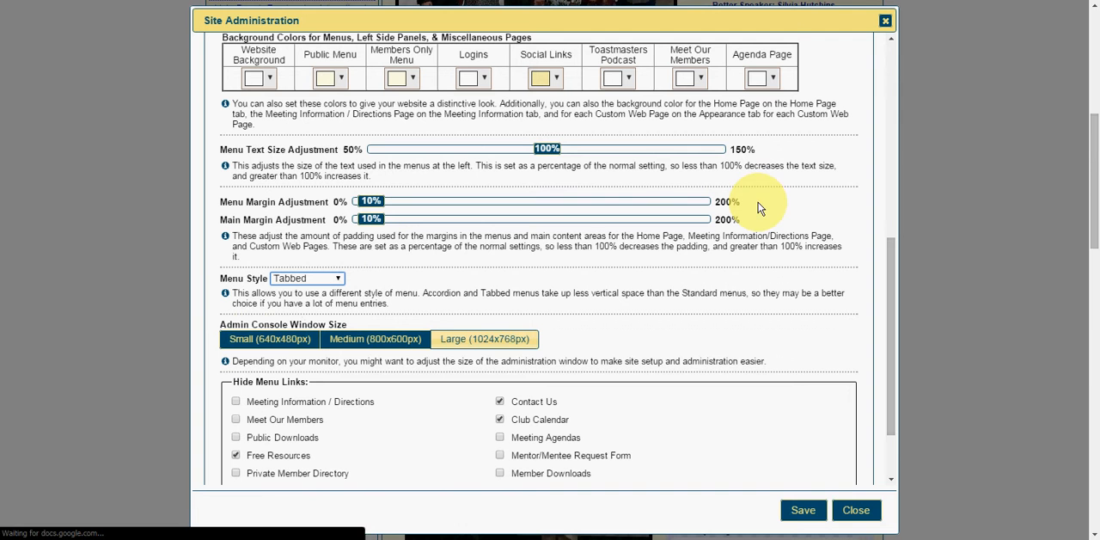
- Switch to the live site in Firefox, view its Main Menu and Members Only links, and return to the admin console
key(alt+Tab)
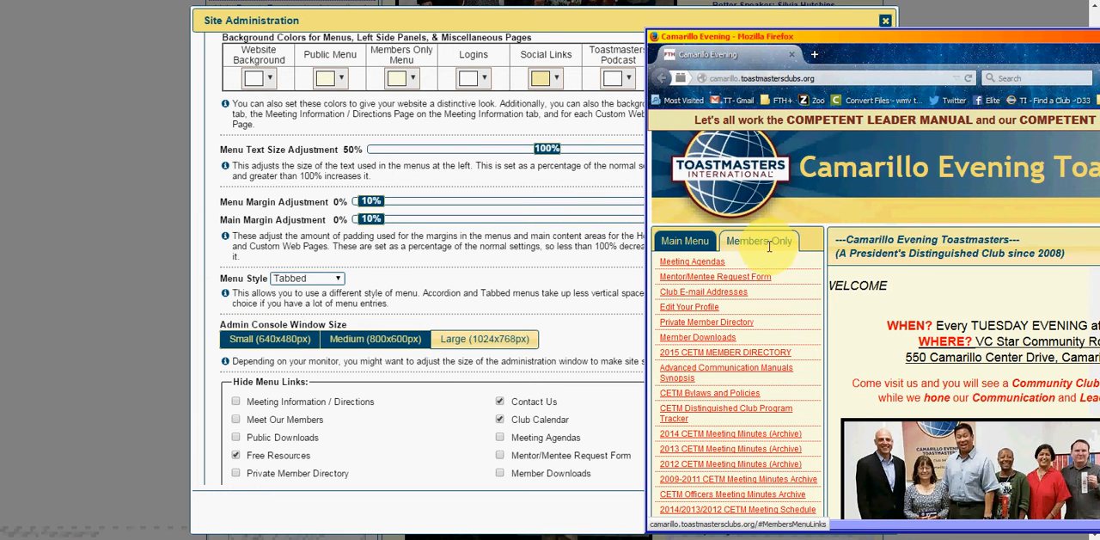
click(685, 242)
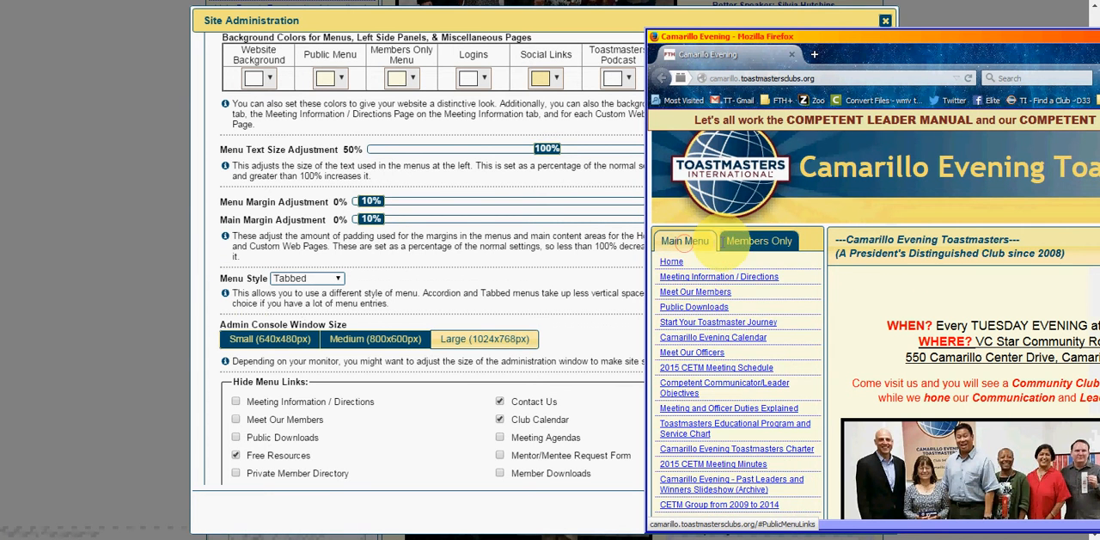
click(761, 247)
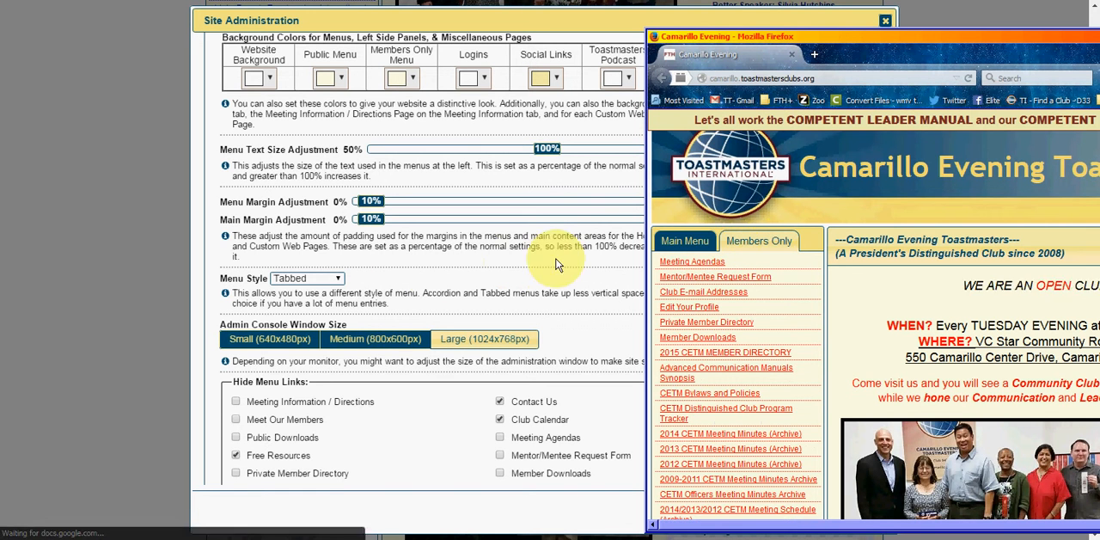
click(445, 269)
- Examine the admin console window size and Hide Menu Links options in the Appearance settings
scroll(447, 284, down, 4)
scroll(447, 285, down, 1)
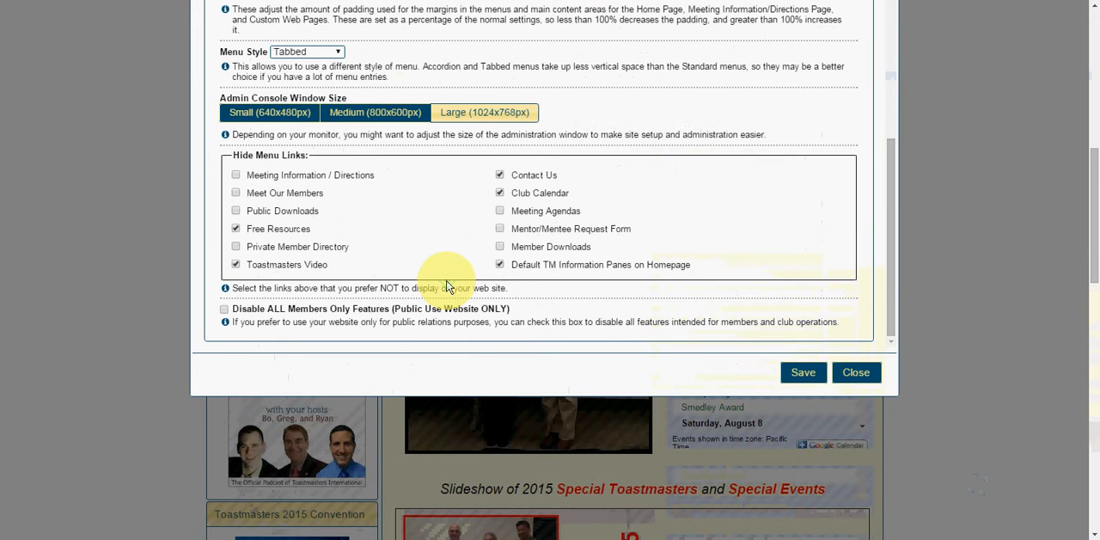
scroll(933, 302, up, 1)
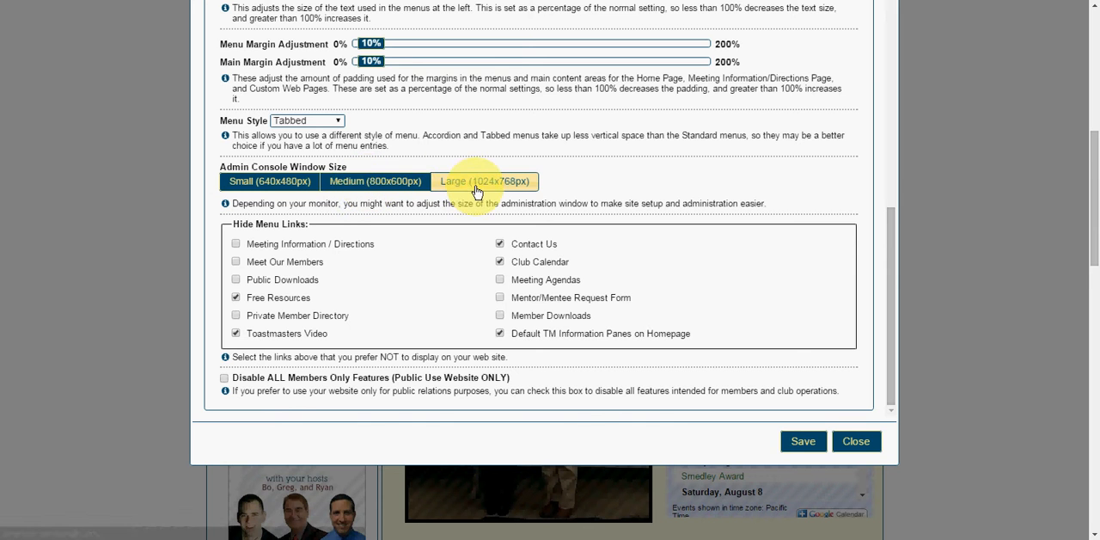
scroll(936, 265, up, 1)
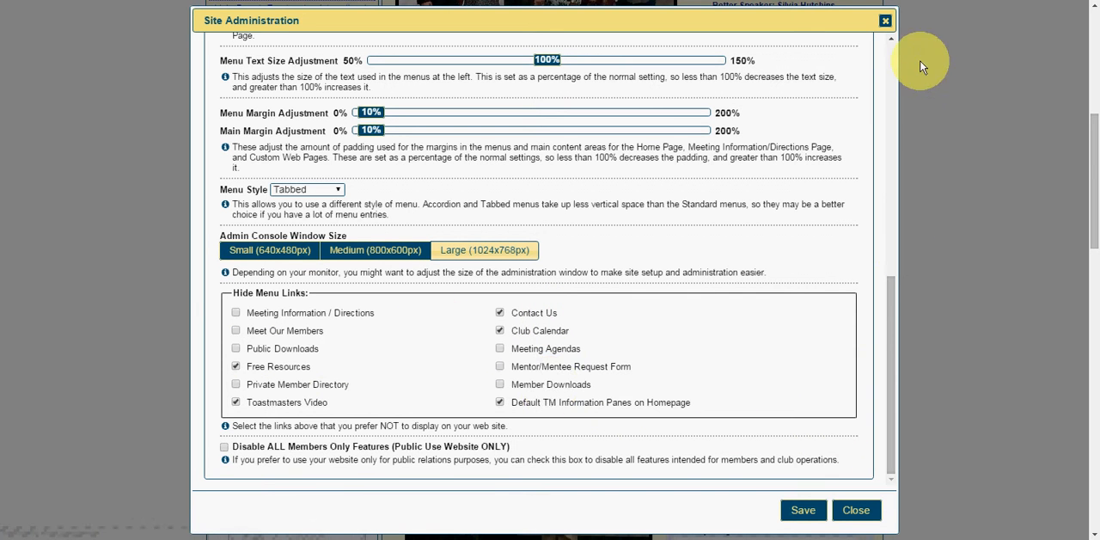
scroll(894, 47, up, 10)
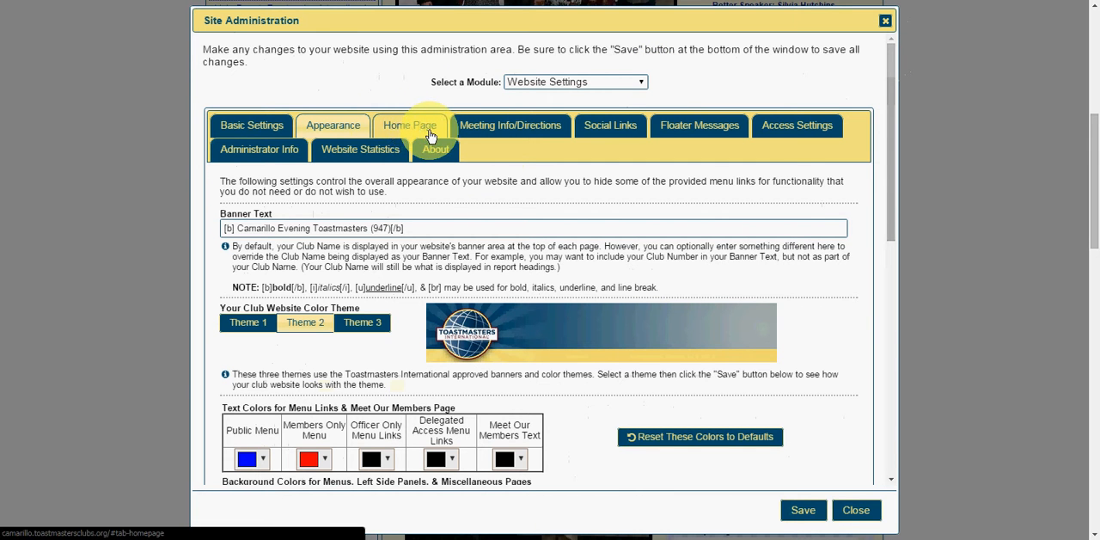
- Open the Meeting Info/Directions settings and look through the page content in the editor
click(502, 131)
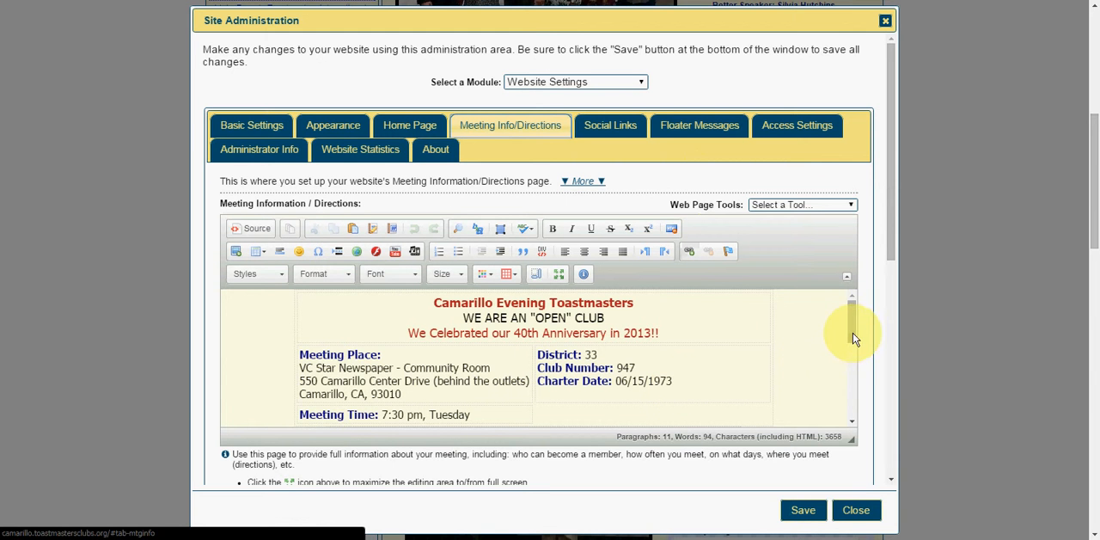
drag(854, 337, 852, 393)
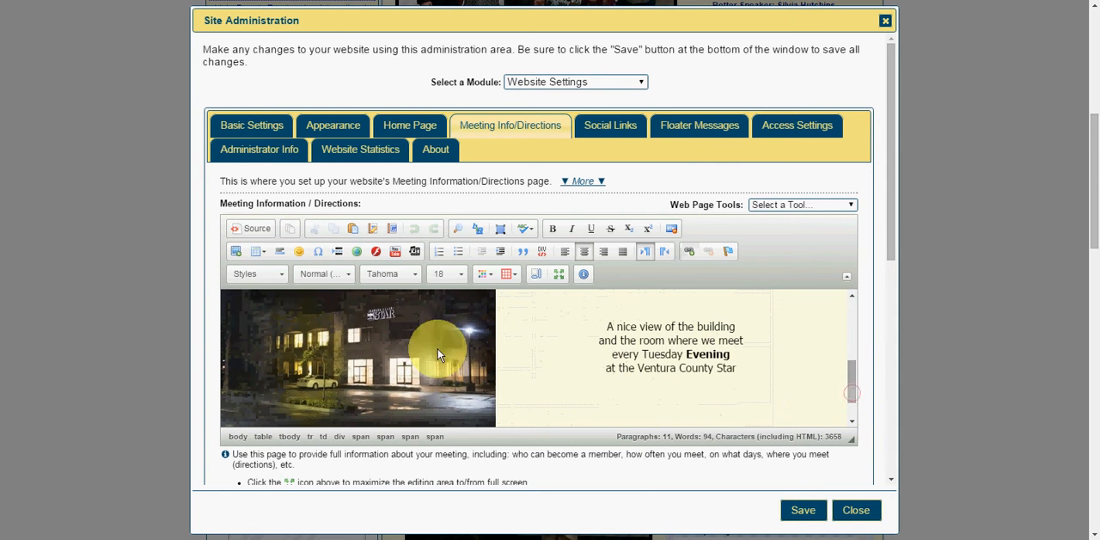
- Open the Social Links settings and look through the social network URLs and the Other Social Networking Websites list
click(600, 127)
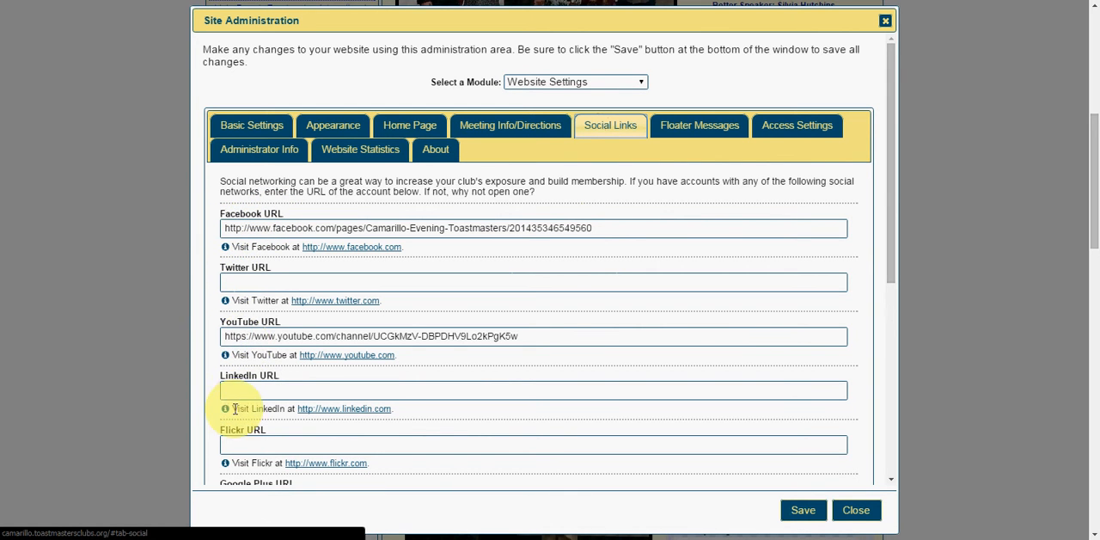
scroll(516, 413, down, 5)
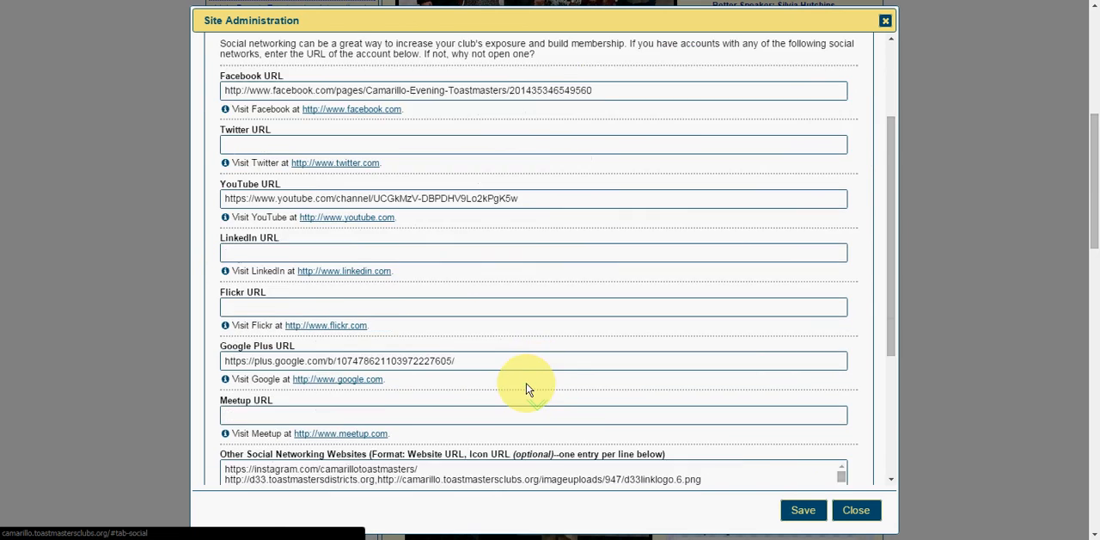
scroll(506, 376, down, 2)
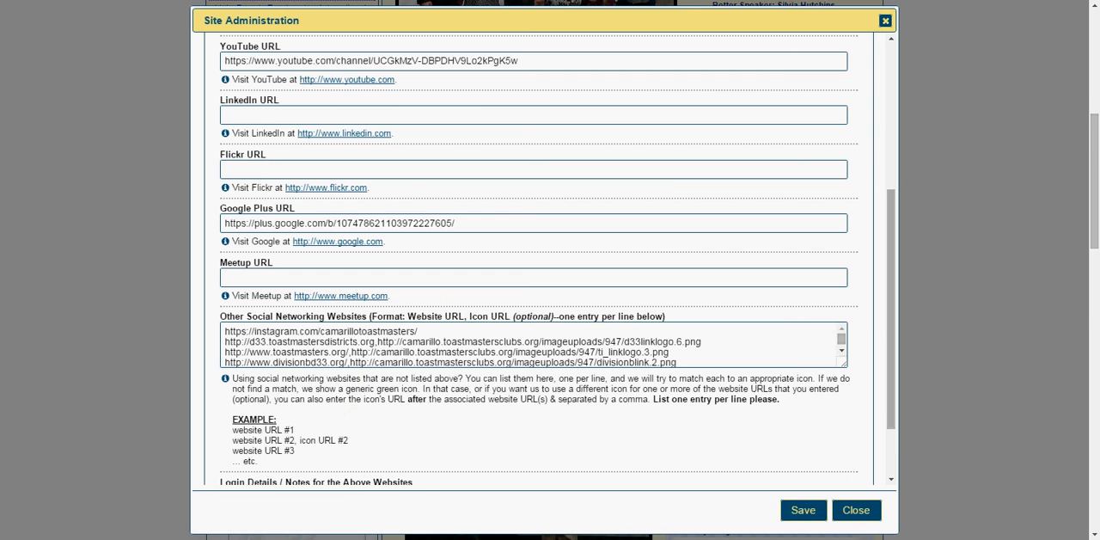
- Switch to the live site in Firefox, view its Social Media Links icons, and return to the admin console
scroll(732, 275, down, 1)
scroll(732, 275, down, 10)
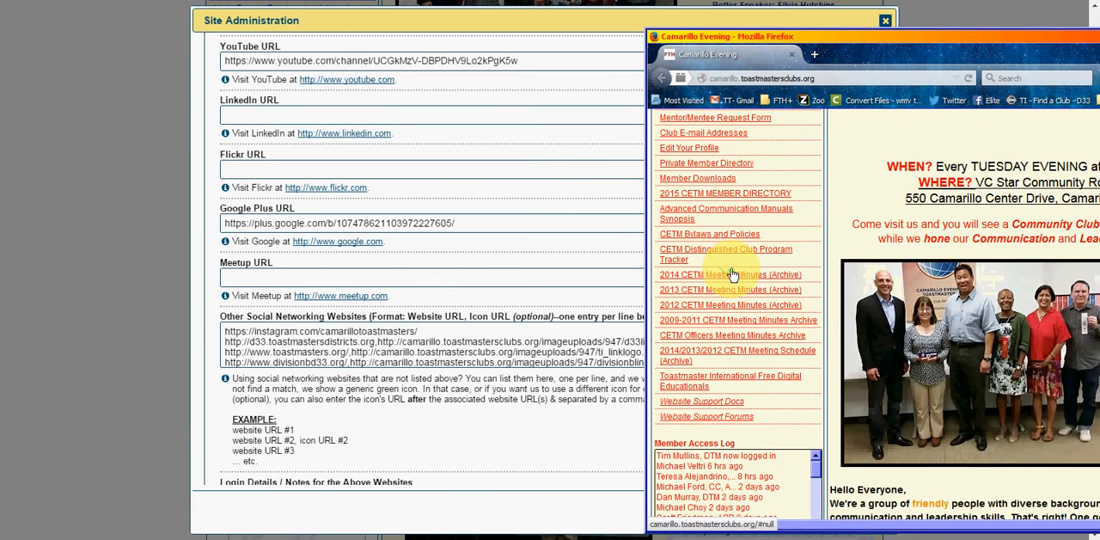
scroll(747, 277, down, 2)
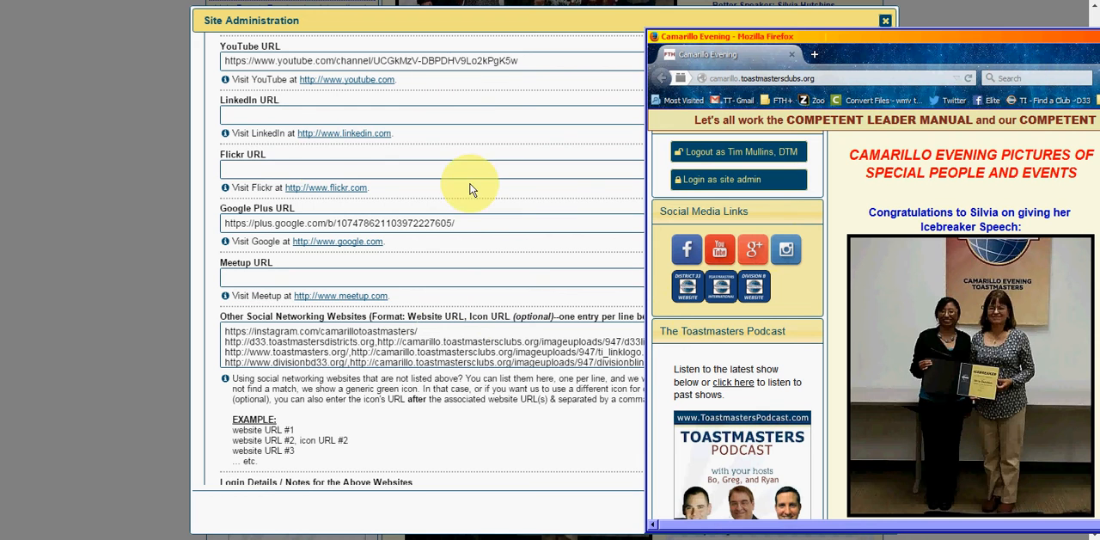
click(505, 426)
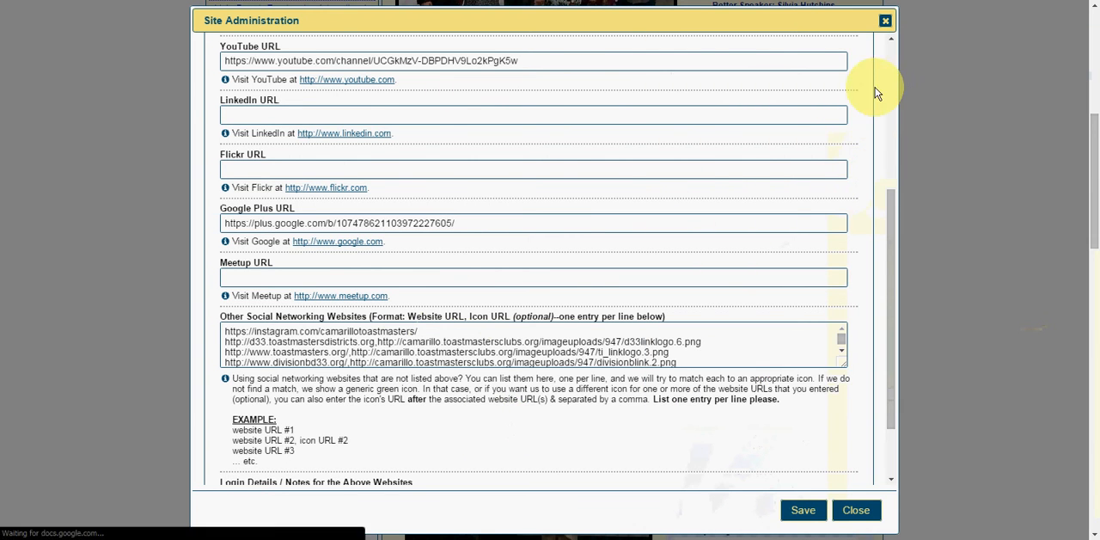
- Open the Floater Messages settings and compare the member message with the banner above the live site in Firefox before returning to the admin console
click(890, 51)
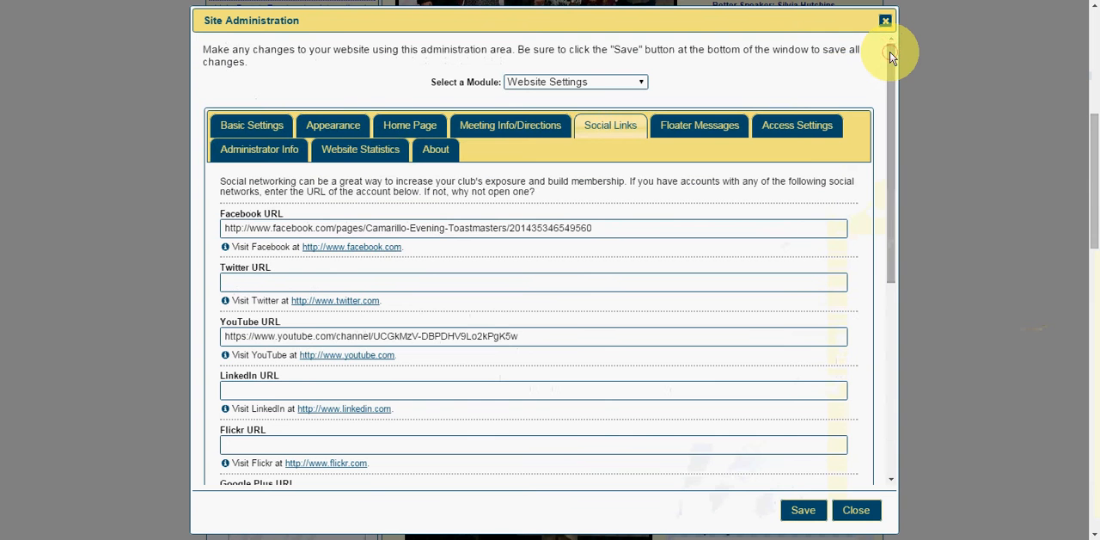
click(700, 128)
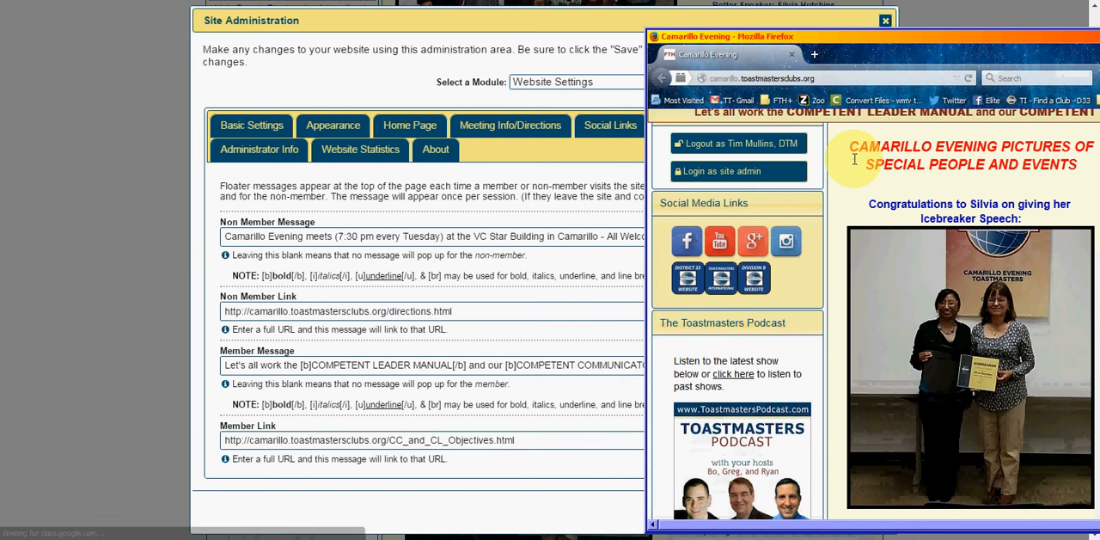
scroll(854, 154, down, 5)
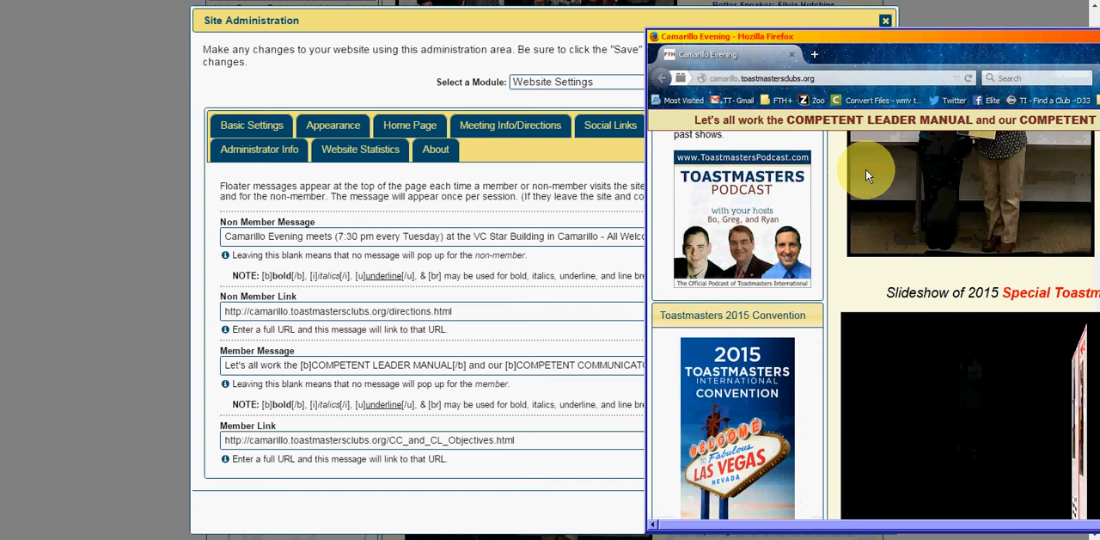
scroll(865, 170, up, 5)
scroll(831, 239, up, 5)
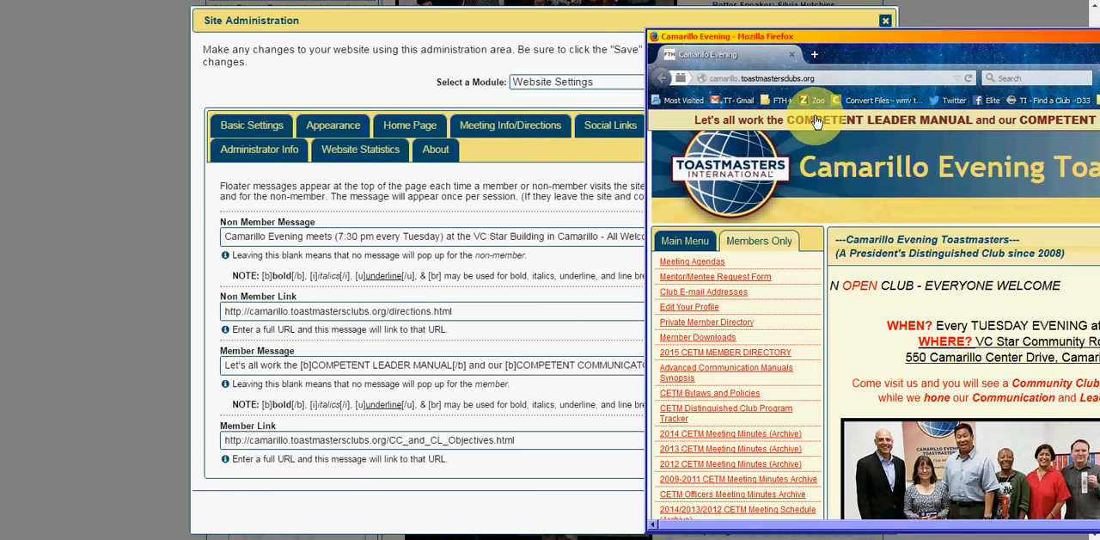
click(330, 68)
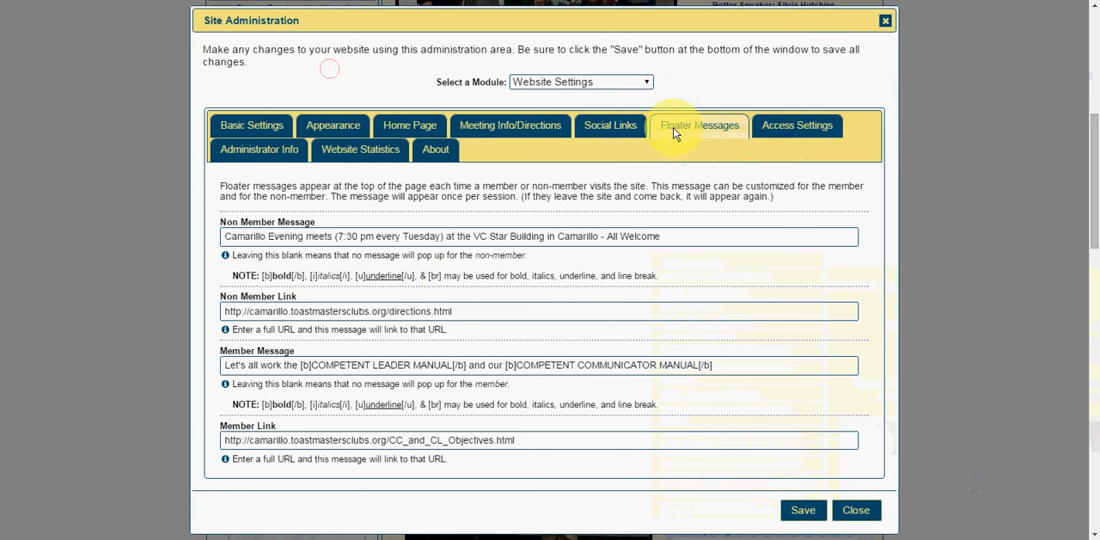
- Review the Access Settings, Administrator Info and Website Statistics pages of the Website Settings
click(789, 132)
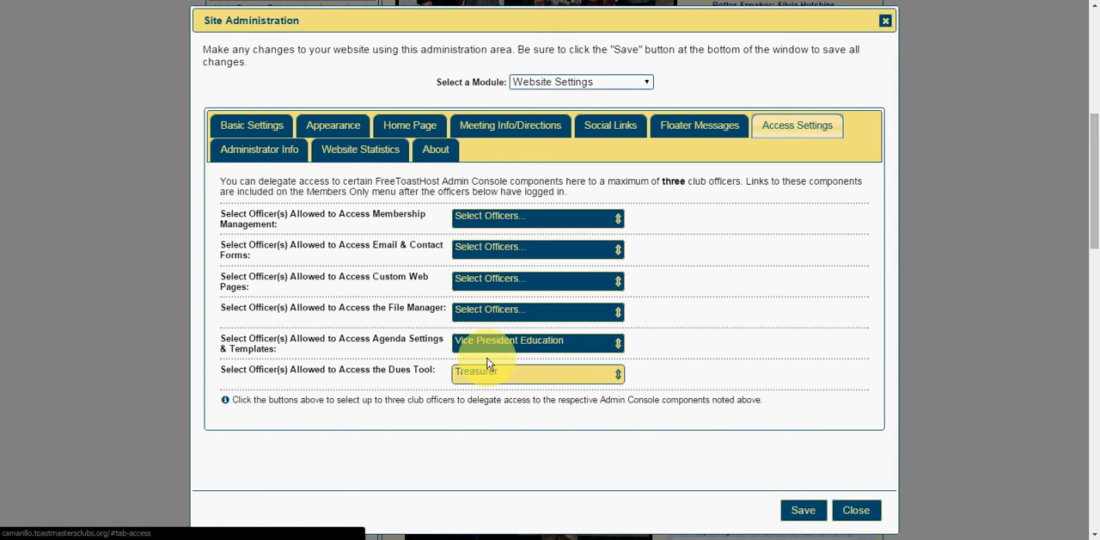
click(266, 153)
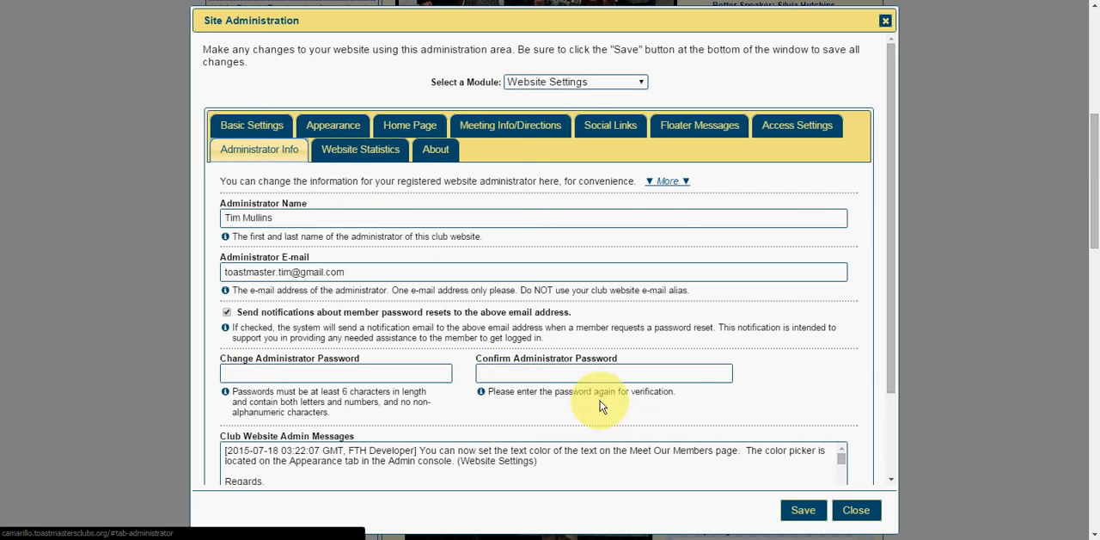
click(360, 151)
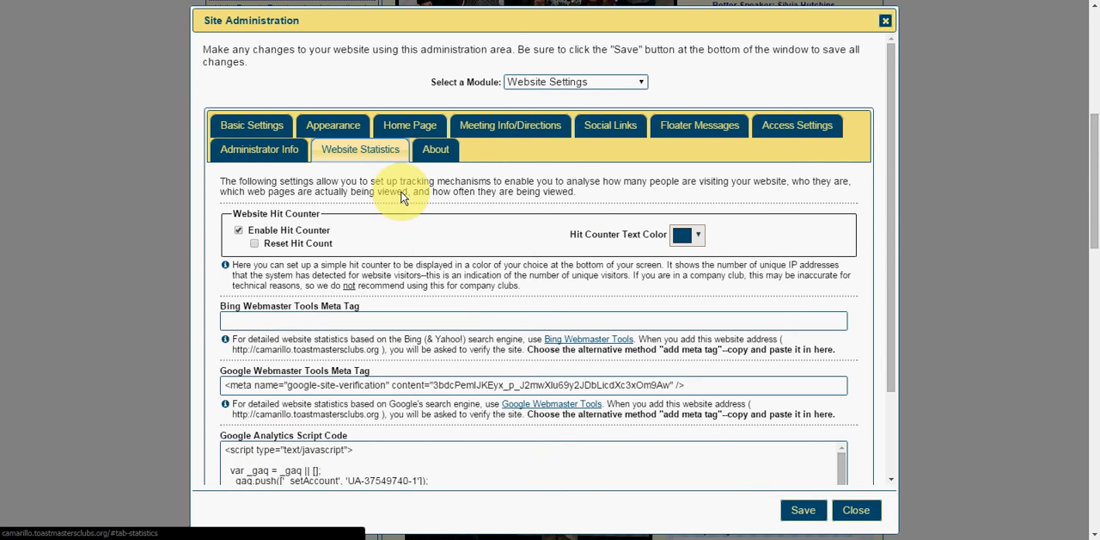
- Read the About information for FreeToastHost and close the Site Administration window without saving
click(436, 149)
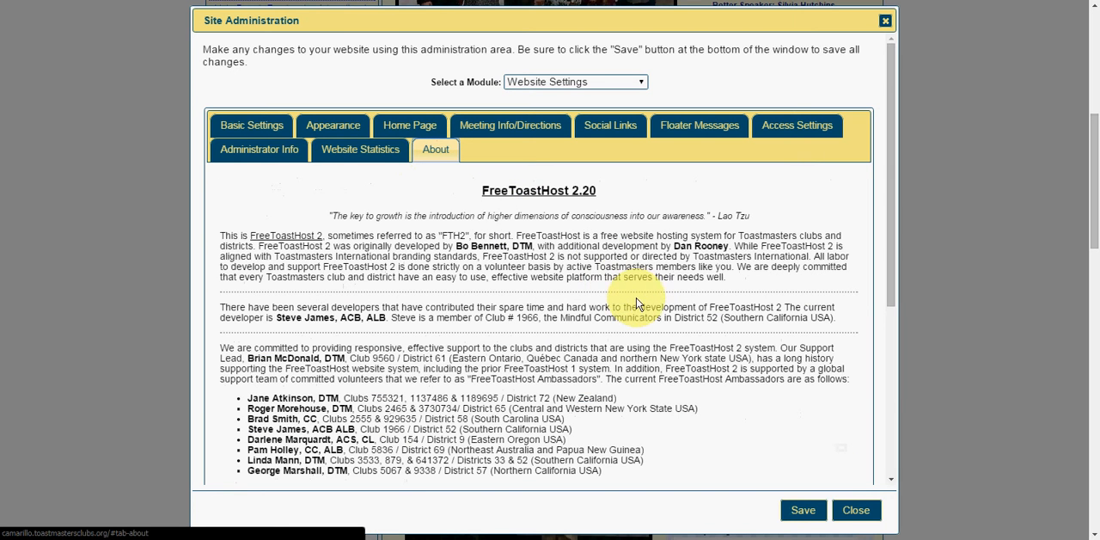
scroll(647, 303, down, 1)
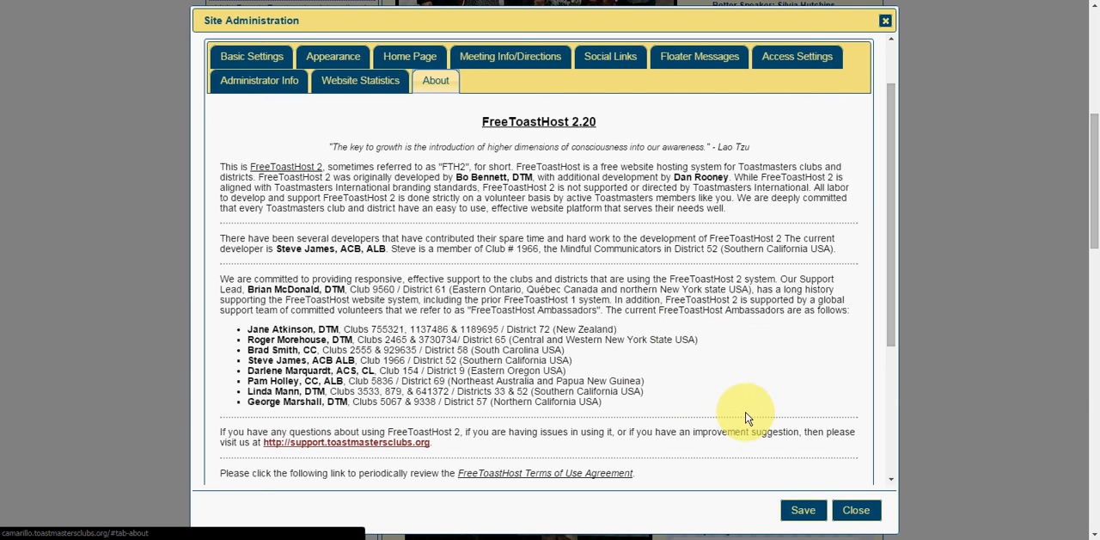
click(853, 511)
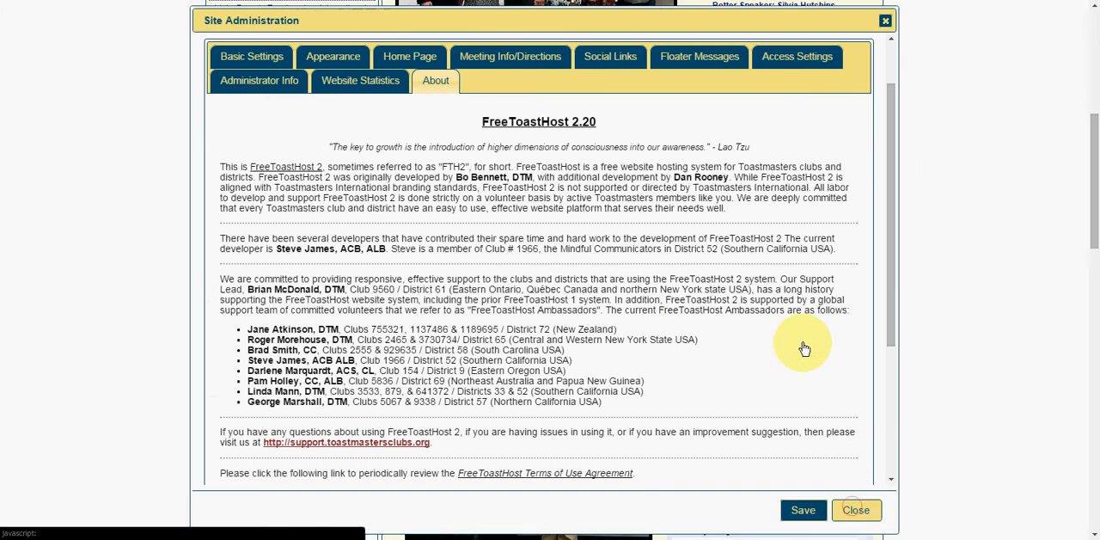